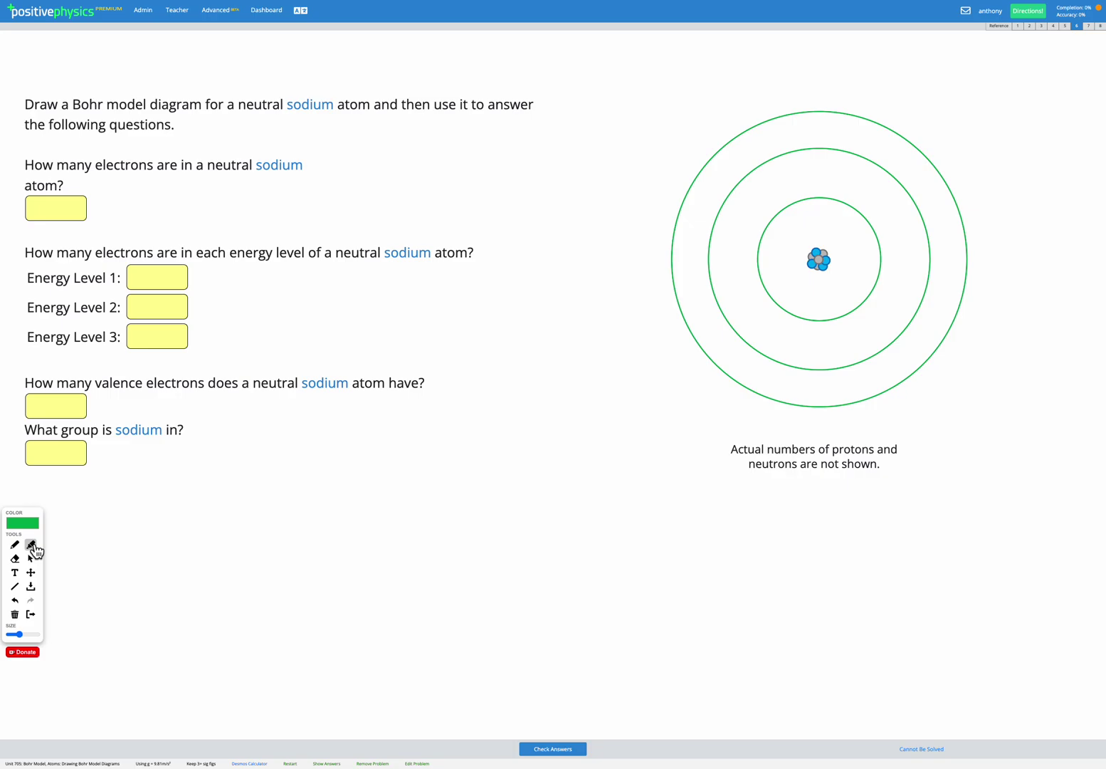
# Highlight 'Bohr model' and 'sodium' in the question text.
pyautogui.moveTo(72, 103); pyautogui.dragTo(154, 104)
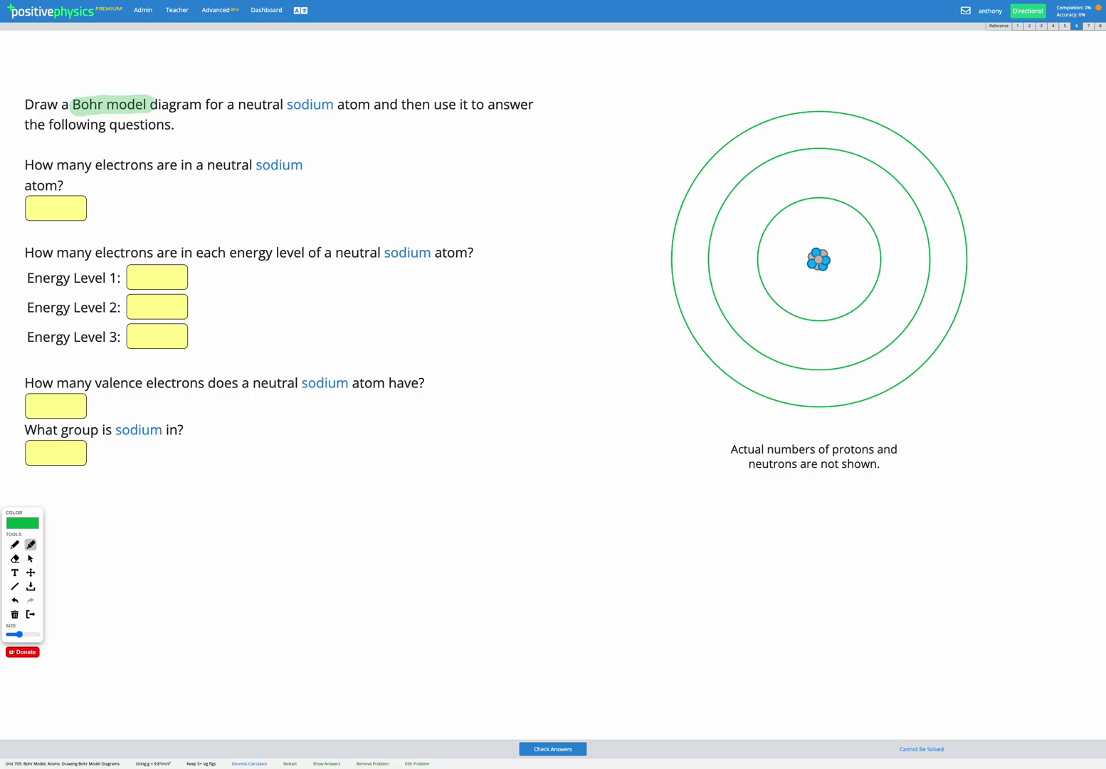
pyautogui.moveTo(288, 104); pyautogui.dragTo(335, 104)
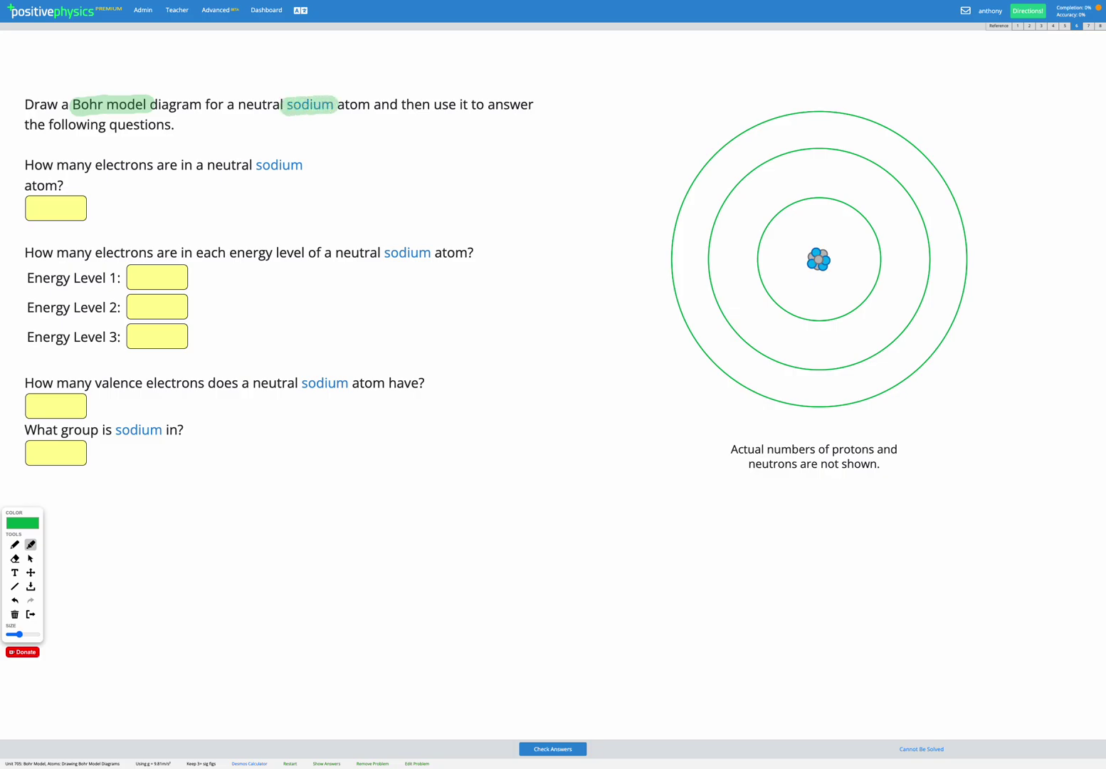
# On the periodic table reference, circle Na and highlight its atomic number 11.
pyautogui.press('r')
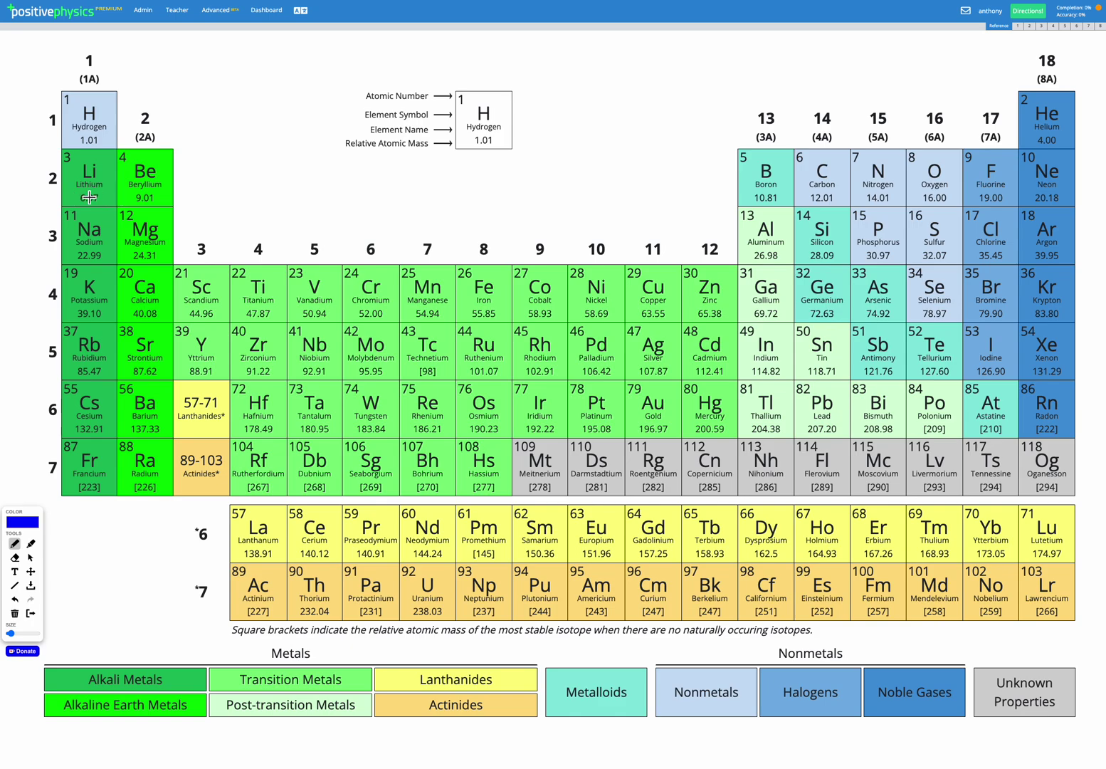
pyautogui.moveTo(89, 196)
pyautogui.mouseDown()
pyautogui.moveTo(120, 216)
pyautogui.moveTo(83, 197)
pyautogui.mouseUp()
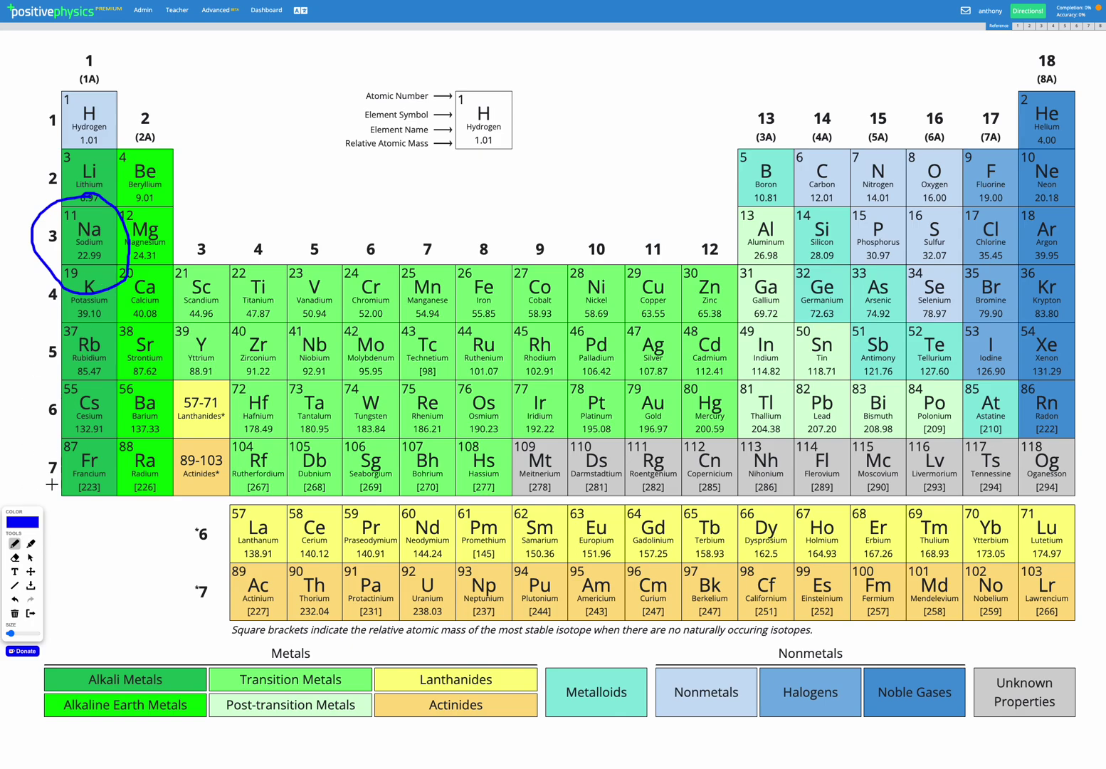
pyautogui.click(31, 542)
pyautogui.click(71, 214)
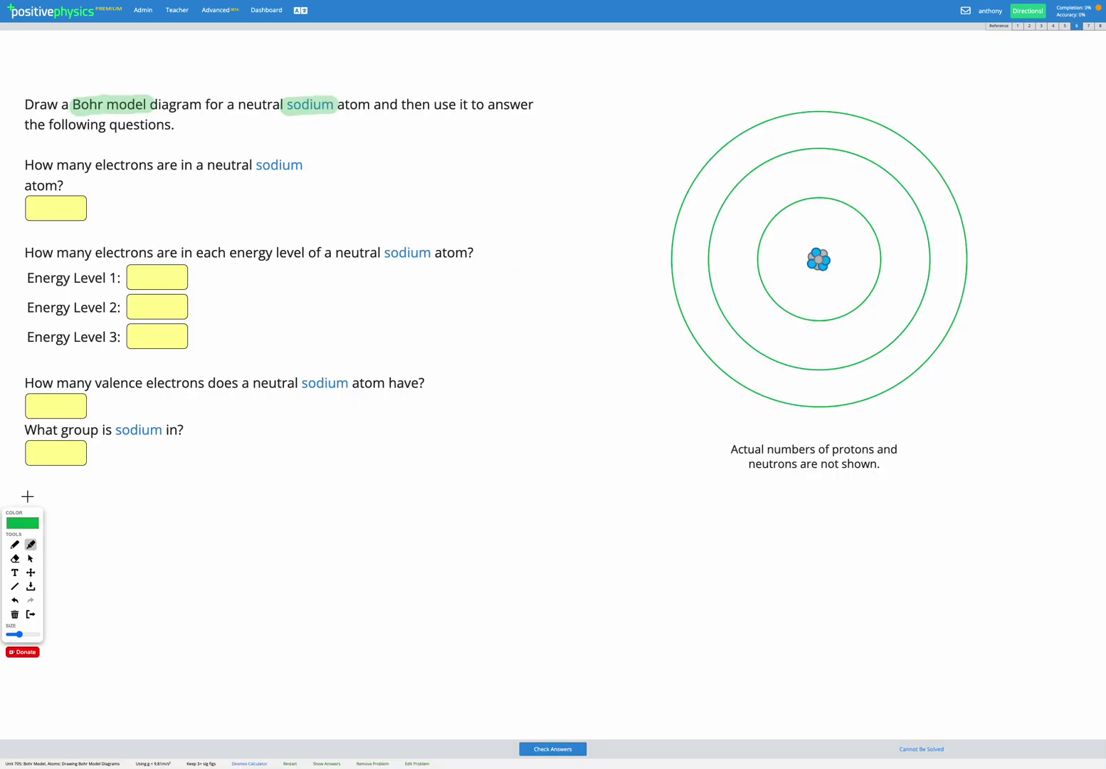
# Enter 11 as the total electron count for neutral sodium, marked correct.
pyautogui.click(29, 559)
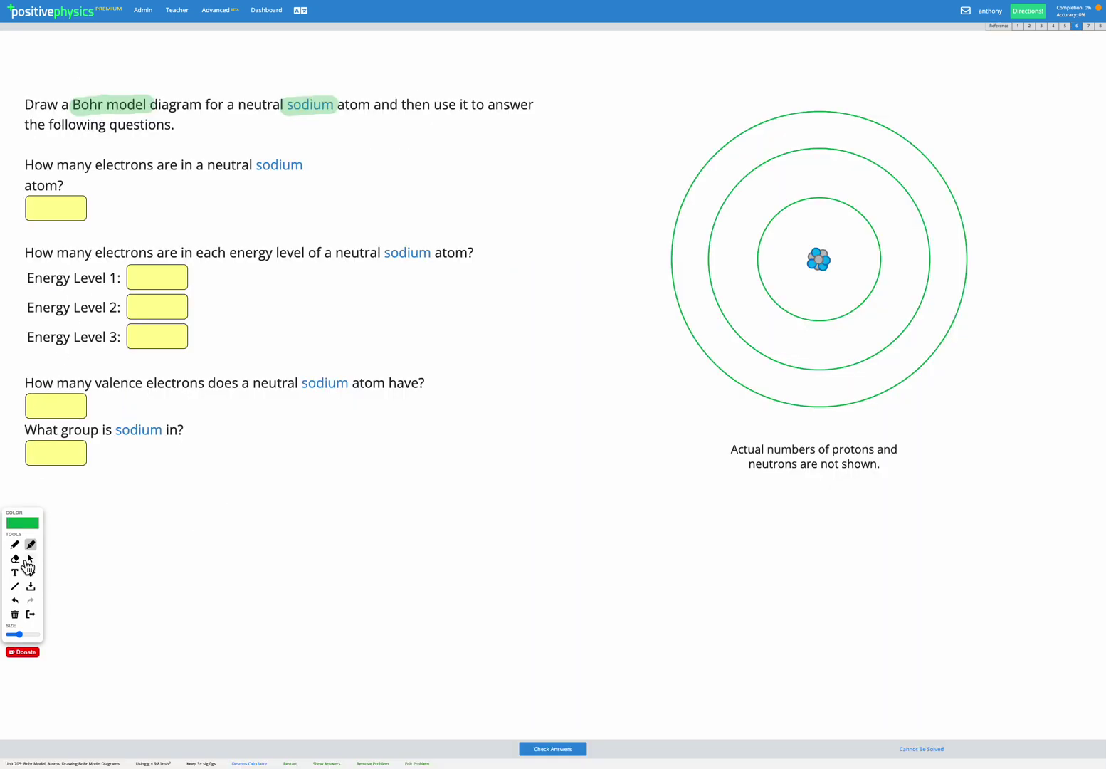
pyautogui.click(64, 211)
pyautogui.write('11')
pyautogui.press('Return')
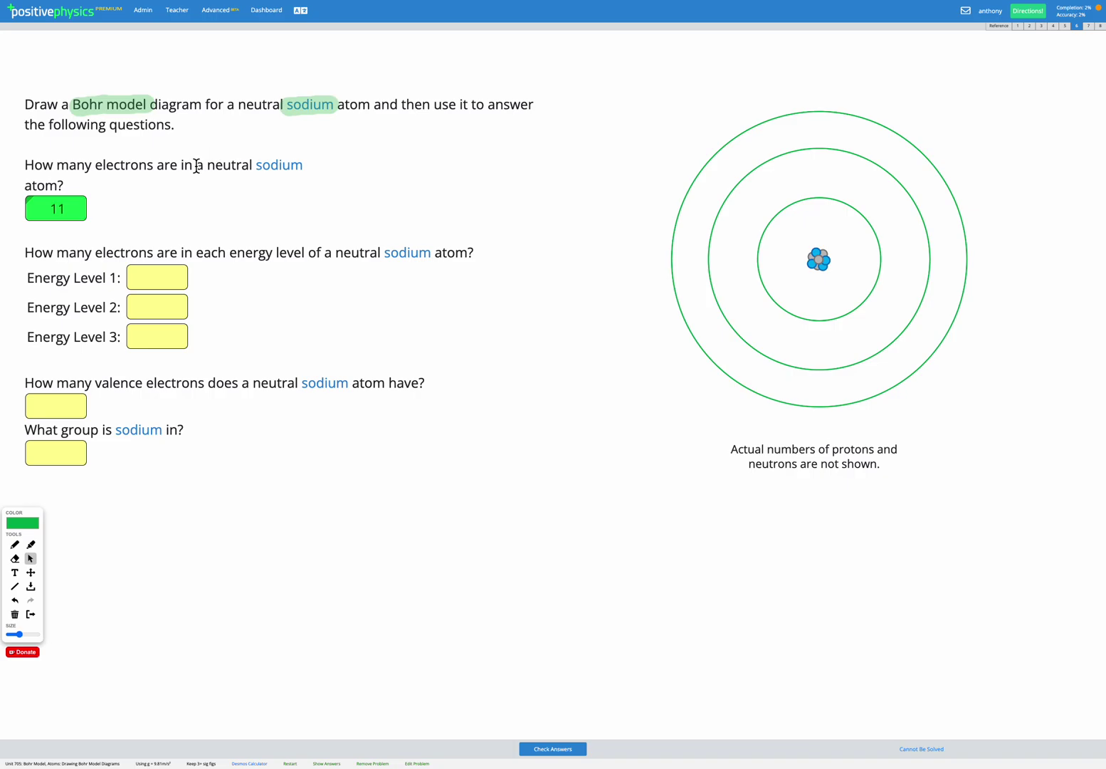
pyautogui.click(15, 546)
# Draw two electron marks on sodium's inner shell with the thin pencil.
pyautogui.click(14, 544)
pyautogui.moveTo(805, 193)
pyautogui.mouseDown()
pyautogui.moveTo(818, 210)
pyautogui.moveTo(801, 209)
pyautogui.mouseUp()
pyautogui.moveTo(826, 190)
pyautogui.mouseDown()
pyautogui.moveTo(842, 210)
pyautogui.moveTo(823, 212)
pyautogui.mouseUp()
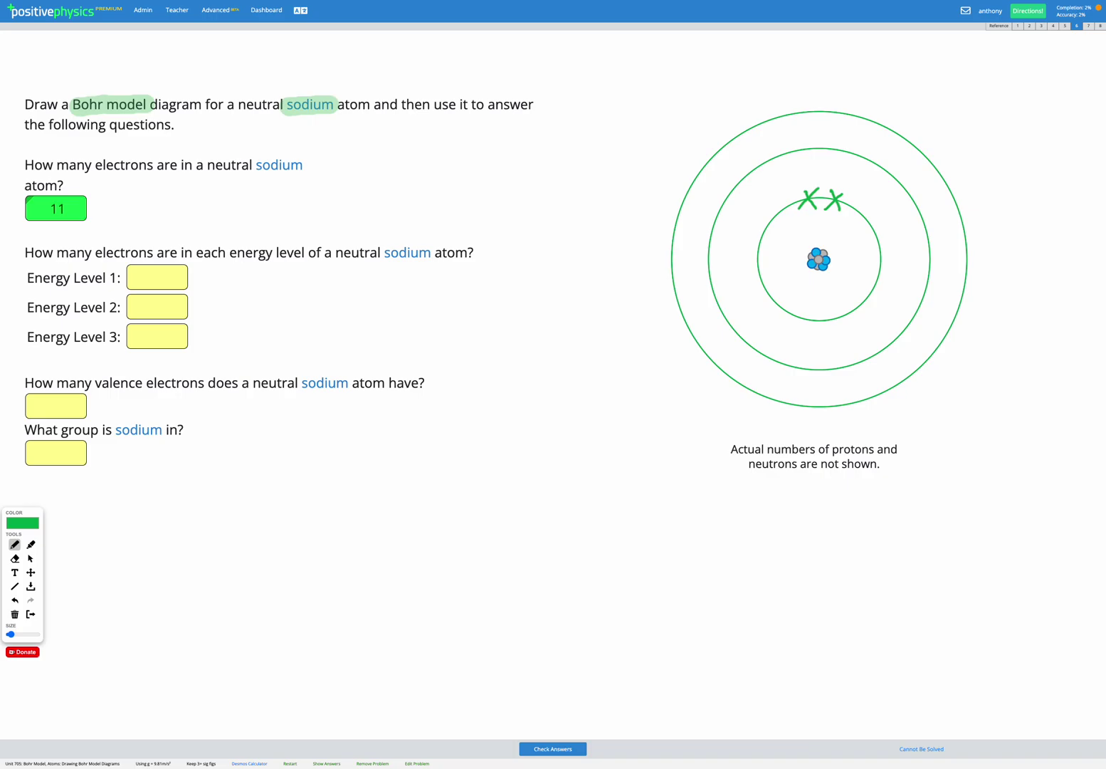
# Draw eight electron marks spaced around the second shell.
pyautogui.moveTo(812, 142)
pyautogui.mouseDown()
pyautogui.moveTo(823, 158)
pyautogui.moveTo(811, 159)
pyautogui.mouseUp()
pyautogui.moveTo(936, 230)
pyautogui.mouseDown()
pyautogui.moveTo(920, 250)
pyautogui.moveTo(937, 248)
pyautogui.mouseUp()
pyautogui.moveTo(845, 359)
pyautogui.mouseDown()
pyautogui.moveTo(837, 374)
pyautogui.moveTo(848, 375)
pyautogui.mouseUp()
pyautogui.moveTo(702, 264); pyautogui.dragTo(719, 279)
pyautogui.moveTo(717, 263); pyautogui.dragTo(702, 282)
pyautogui.moveTo(834, 143); pyautogui.dragTo(848, 160)
pyautogui.moveTo(848, 142); pyautogui.dragTo(832, 161)
pyautogui.moveTo(918, 259)
pyautogui.mouseDown()
pyautogui.moveTo(935, 276)
pyautogui.moveTo(918, 277)
pyautogui.mouseUp()
pyautogui.moveTo(813, 362)
pyautogui.mouseDown()
pyautogui.moveTo(824, 379)
pyautogui.moveTo(813, 381)
pyautogui.mouseUp()
pyautogui.moveTo(707, 287)
pyautogui.mouseDown()
pyautogui.moveTo(725, 304)
pyautogui.moveTo(708, 305)
pyautogui.mouseUp()
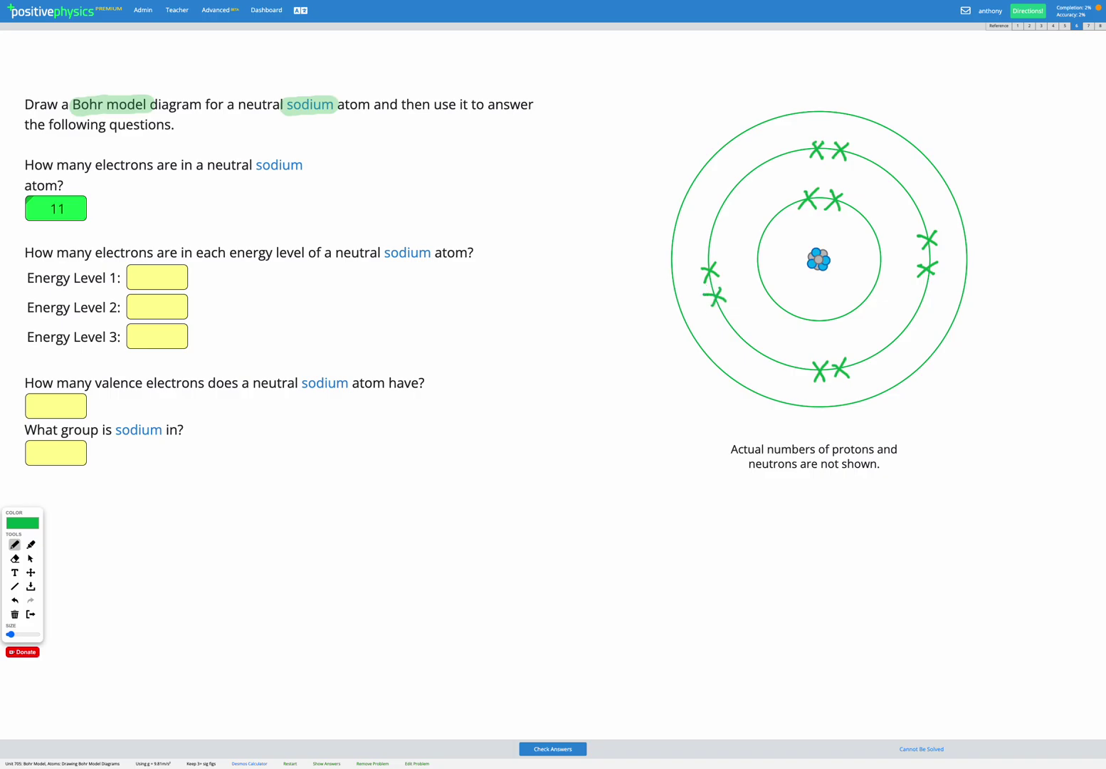
# Draw the single outer-shell electron and write the inner count 2 below the nucleus.
pyautogui.moveTo(835, 103)
pyautogui.mouseDown()
pyautogui.moveTo(848, 123)
pyautogui.moveTo(834, 126)
pyautogui.mouseUp()
pyautogui.moveTo(827, 299); pyautogui.dragTo(927, 363)
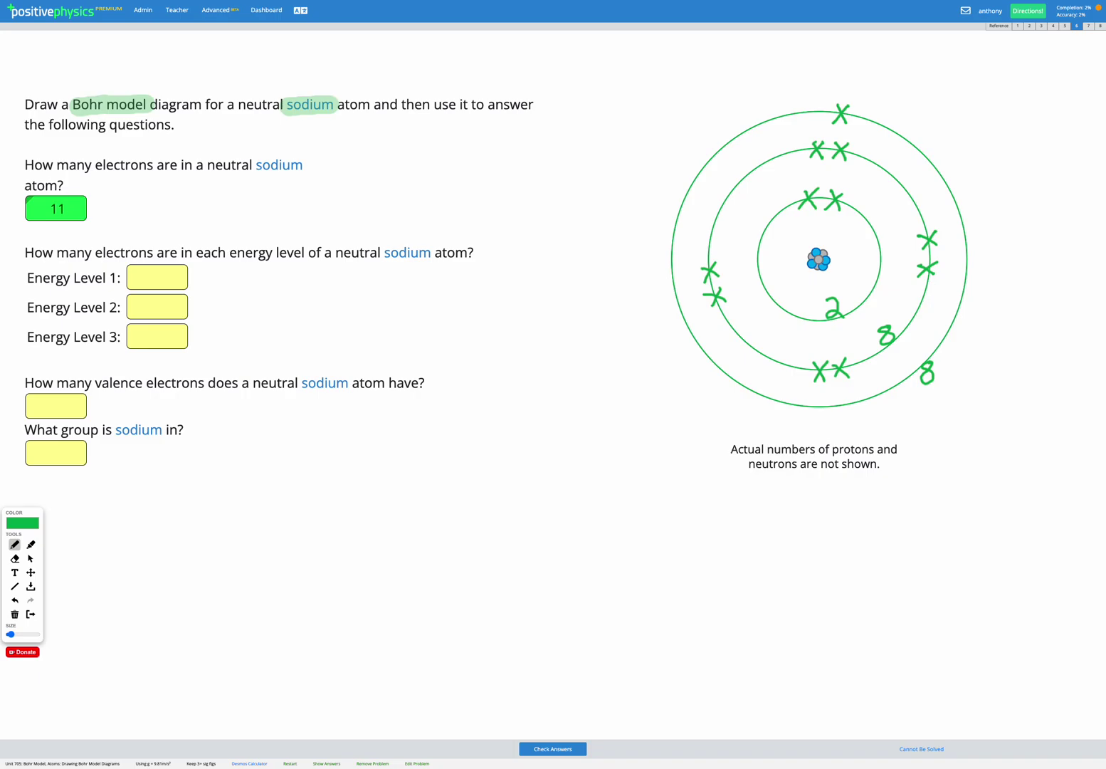
# Enter 2 electrons for Energy Level 1, marked correct.
pyautogui.click(31, 558)
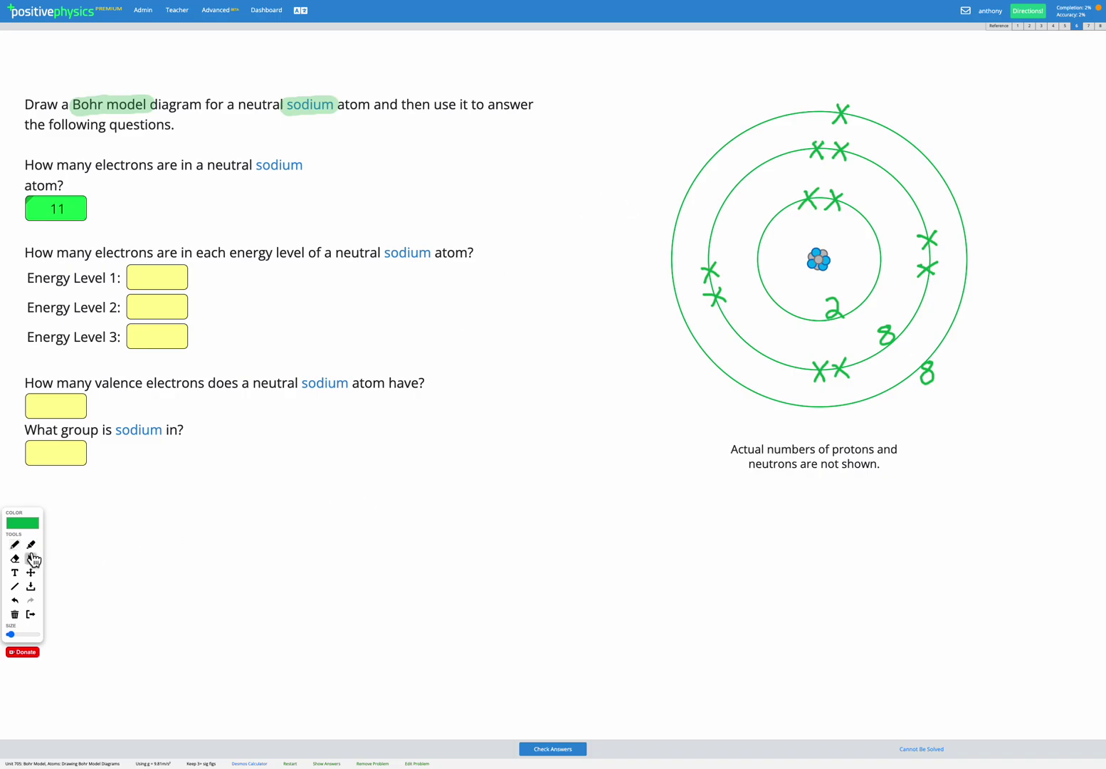
pyautogui.click(158, 277)
pyautogui.write('2')
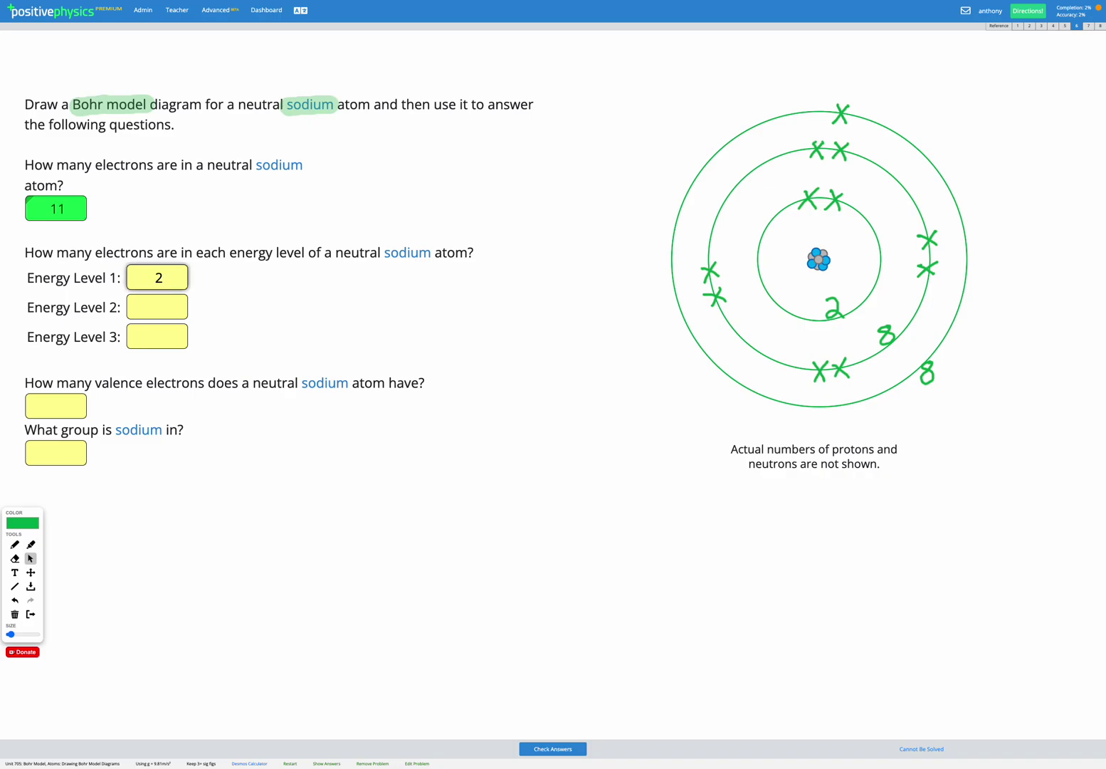
pyautogui.press('Return')
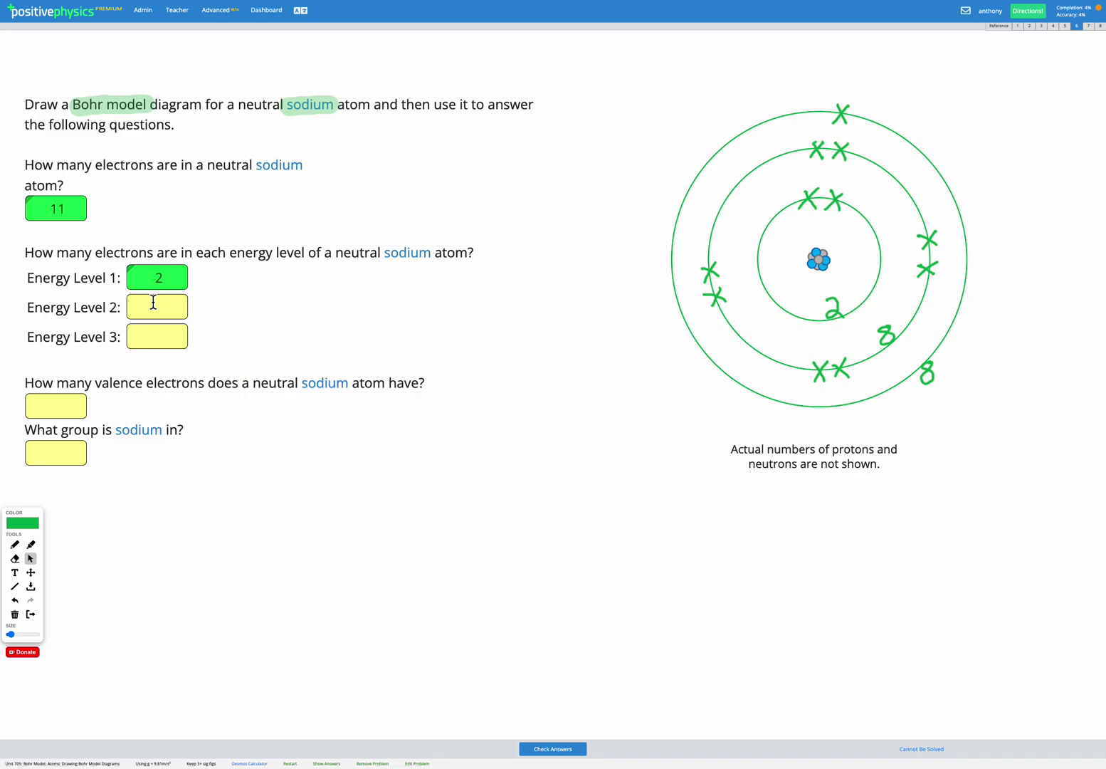
# Enter 8 for Energy Level 2 (fixing a mistyped 9) and 1 for Energy Level 3, both correct.
pyautogui.click(153, 302)
pyautogui.write('9')
pyautogui.press('BackSpace')
pyautogui.write('8')
pyautogui.press('Return')
pyautogui.click(157, 336)
pyautogui.write('1')
pyautogui.press('Return')
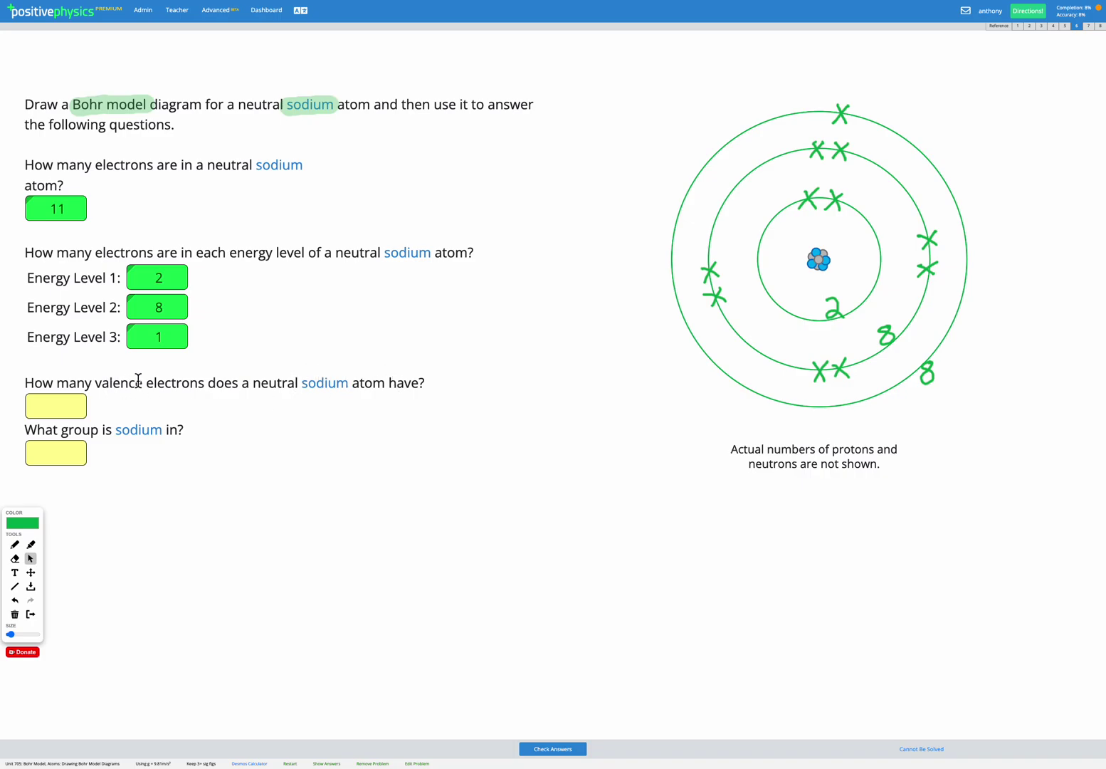
pyautogui.click(16, 545)
# Handwrite the note 'valence = outermost energy level' below the questions.
pyautogui.moveTo(199, 471); pyautogui.dragTo(244, 489)
pyautogui.moveTo(246, 479)
pyautogui.mouseDown()
pyautogui.moveTo(310, 489)
pyautogui.moveTo(369, 466)
pyautogui.moveTo(410, 483)
pyautogui.mouseUp()
pyautogui.moveTo(398, 467)
pyautogui.mouseDown()
pyautogui.moveTo(441, 480)
pyautogui.moveTo(459, 465)
pyautogui.moveTo(481, 481)
pyautogui.moveTo(488, 467)
pyautogui.moveTo(501, 481)
pyautogui.moveTo(515, 472)
pyautogui.mouseUp()
pyautogui.moveTo(505, 458); pyautogui.dragTo(525, 454)
pyautogui.moveTo(370, 511)
pyautogui.mouseDown()
pyautogui.moveTo(457, 506)
pyautogui.moveTo(456, 529)
pyautogui.moveTo(531, 494)
pyautogui.moveTo(539, 506)
pyautogui.mouseUp()
pyautogui.moveTo(550, 481); pyautogui.dragTo(549, 510)
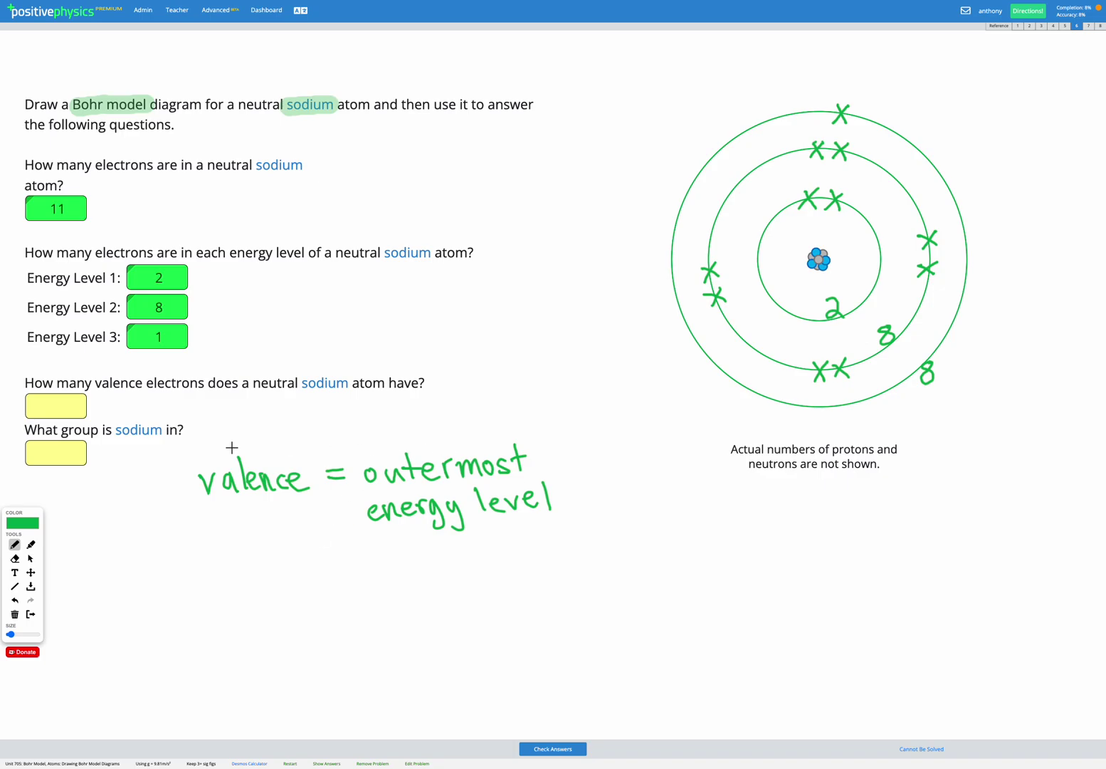
# Enter 1 as the valence electron count, marked correct.
pyautogui.click(31, 560)
pyautogui.click(72, 405)
pyautogui.write('1')
pyautogui.press('Return')
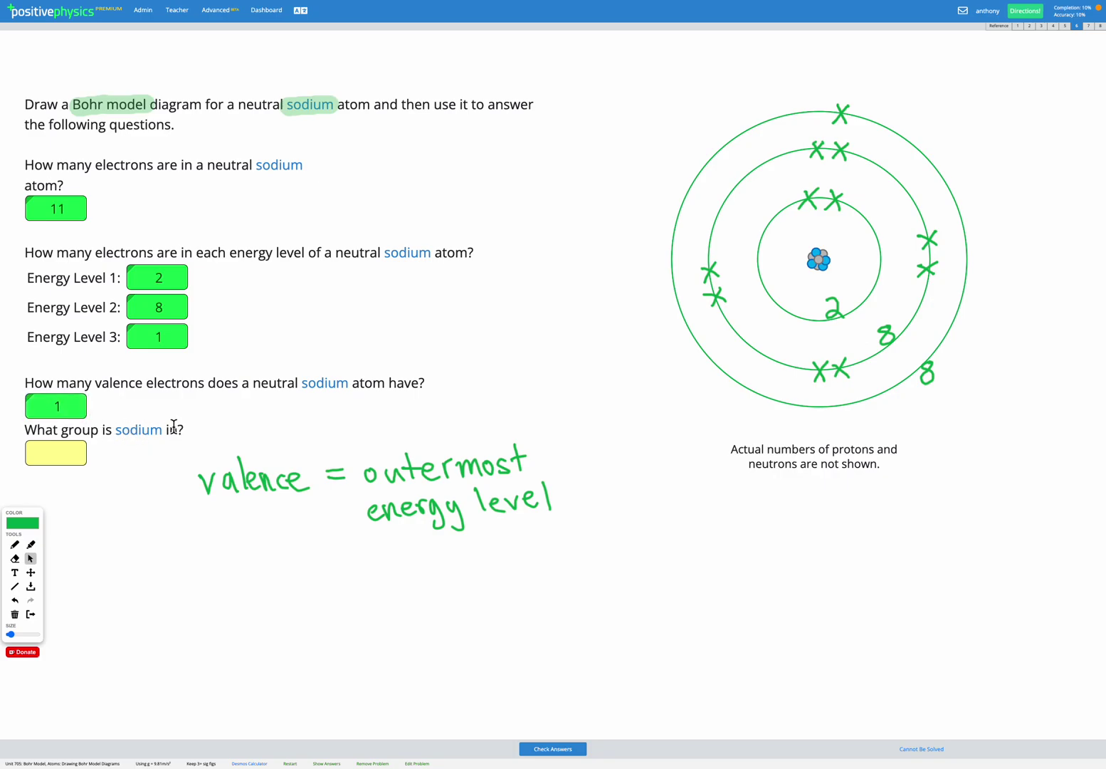
# Highlight from Na up sodium's column to the group 1 heading, then return to the question.
pyautogui.press('r')
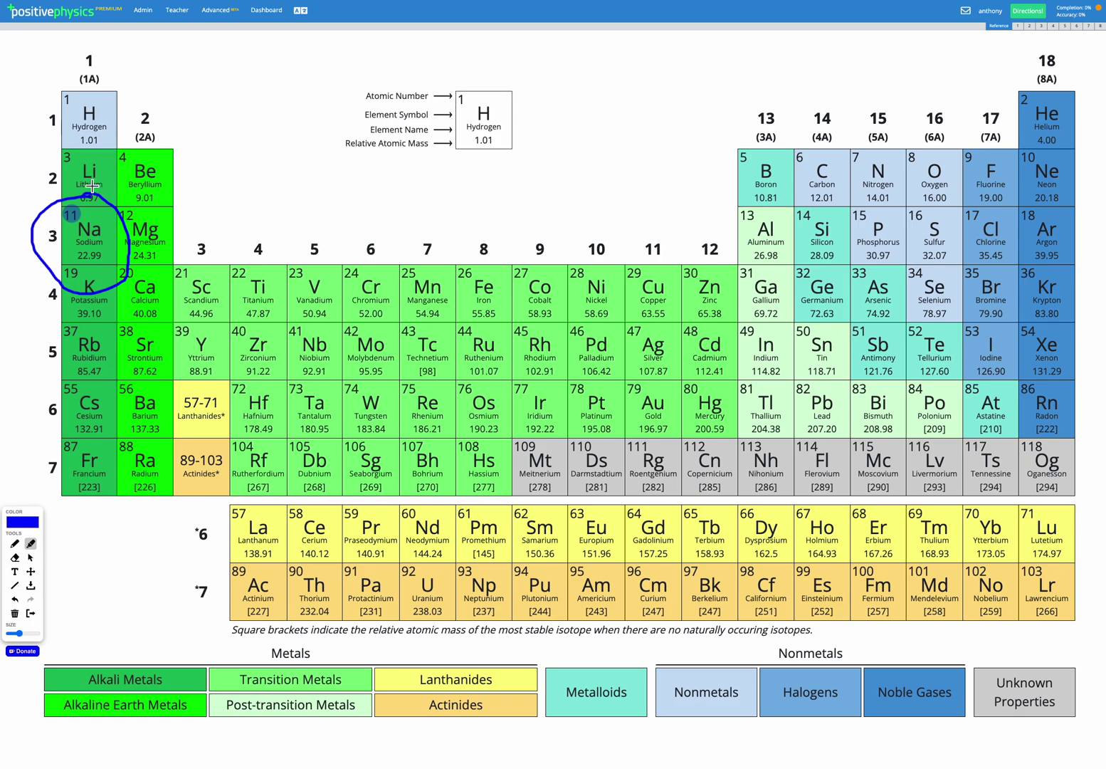
pyautogui.moveTo(91, 202); pyautogui.dragTo(90, 165)
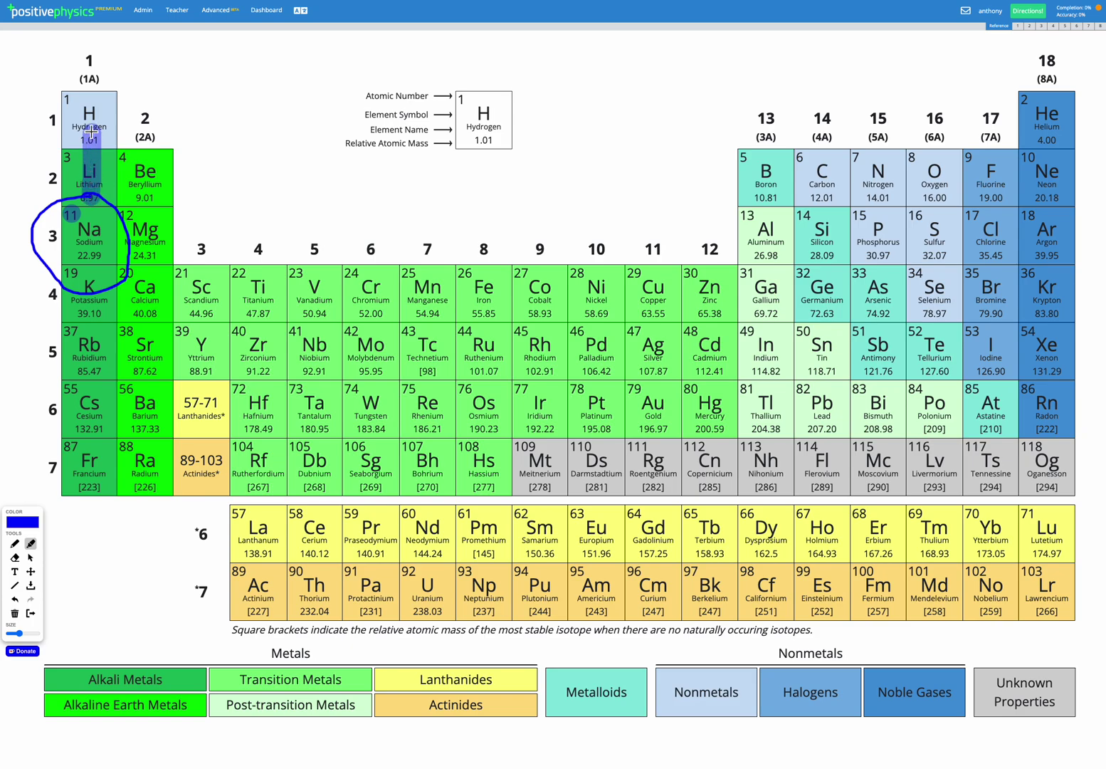
pyautogui.moveTo(90, 130); pyautogui.dragTo(88, 58)
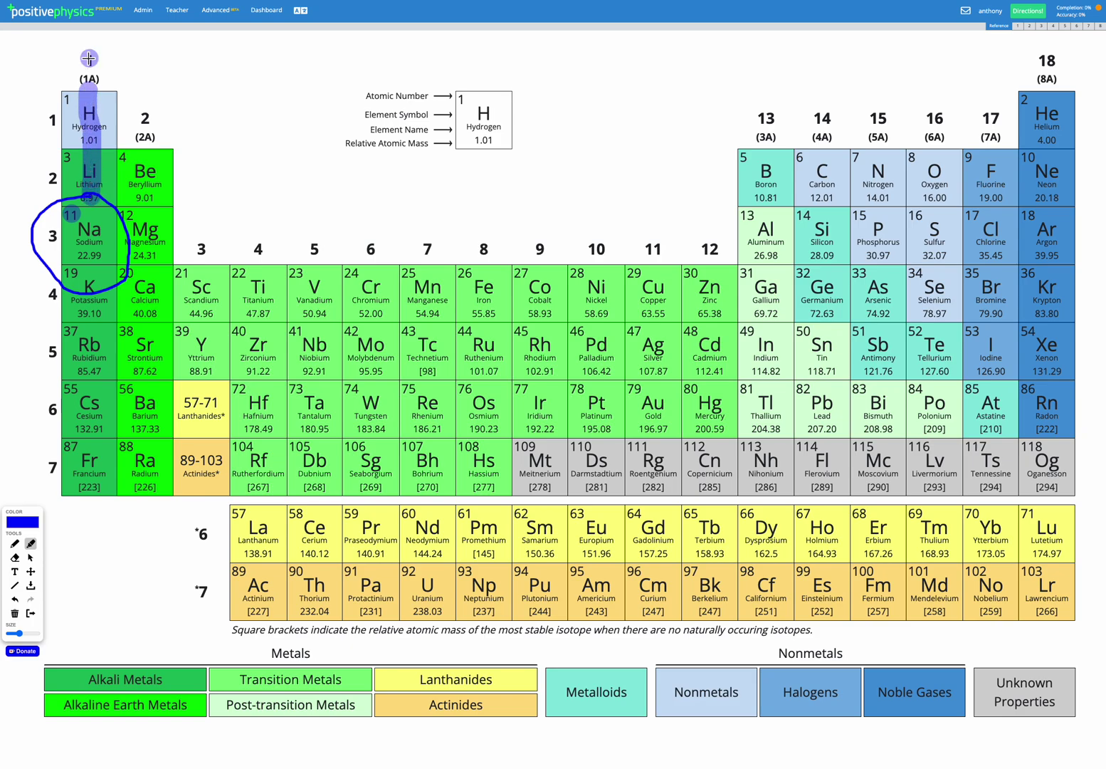
pyautogui.press('Escape')
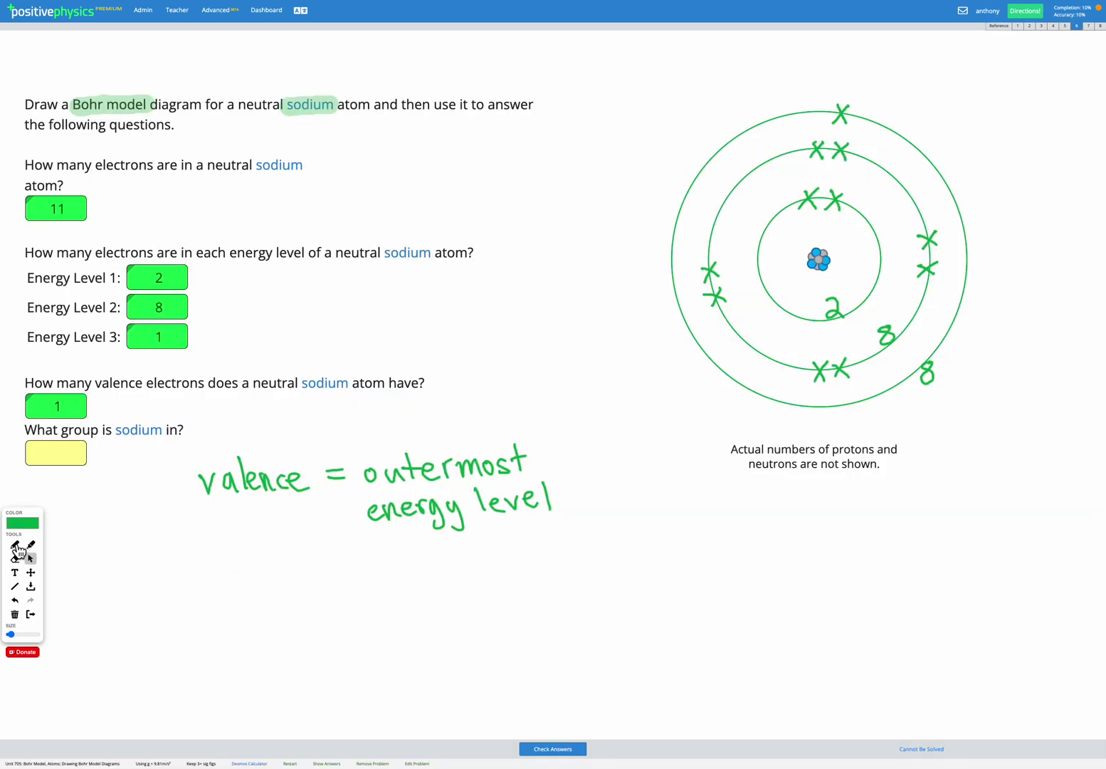
# Enter group 1 for sodium and check so every answer box shows correct.
pyautogui.click(62, 452)
pyautogui.write('1')
pyautogui.press('Return')
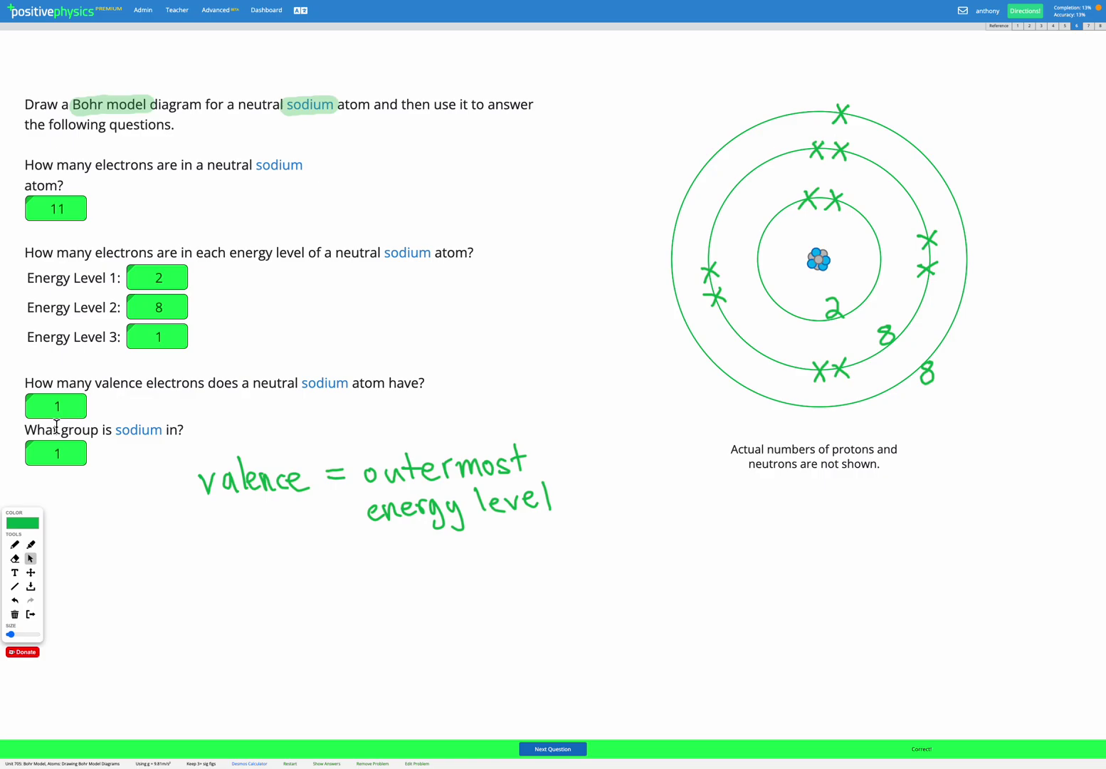